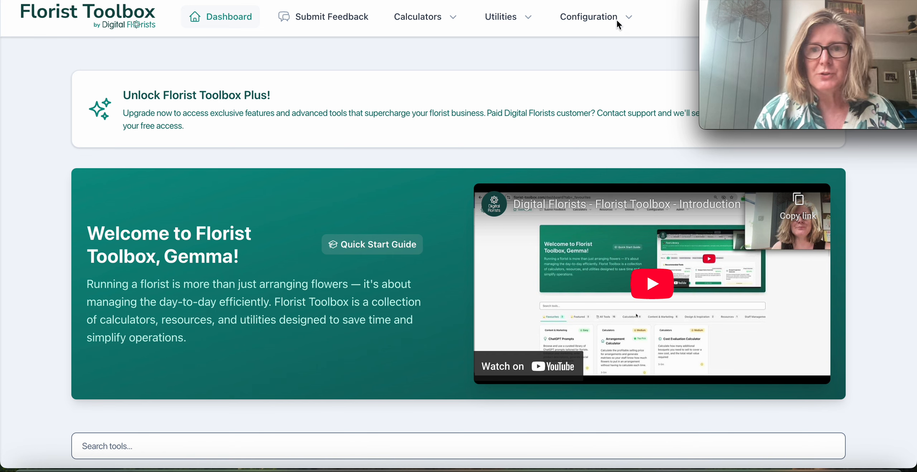
# Export the flower list as CSV from the Flowers configuration page, then view and close the downloaded file
pyautogui.click(628, 18)
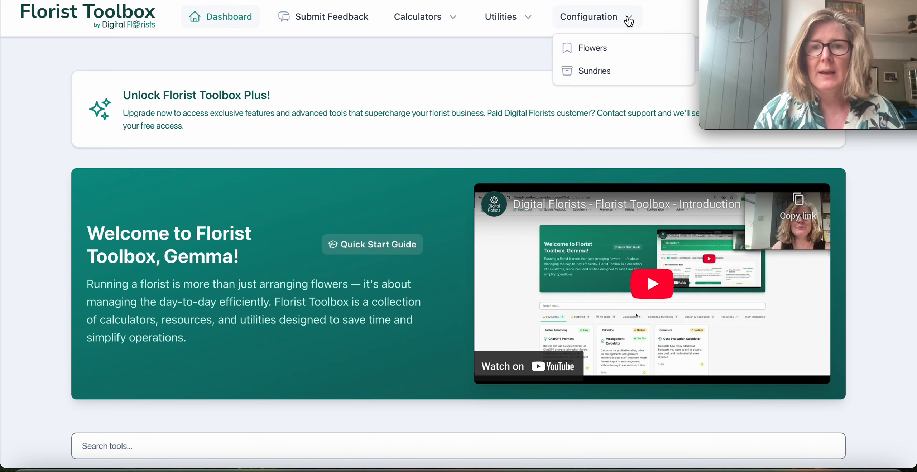
pyautogui.click(580, 45)
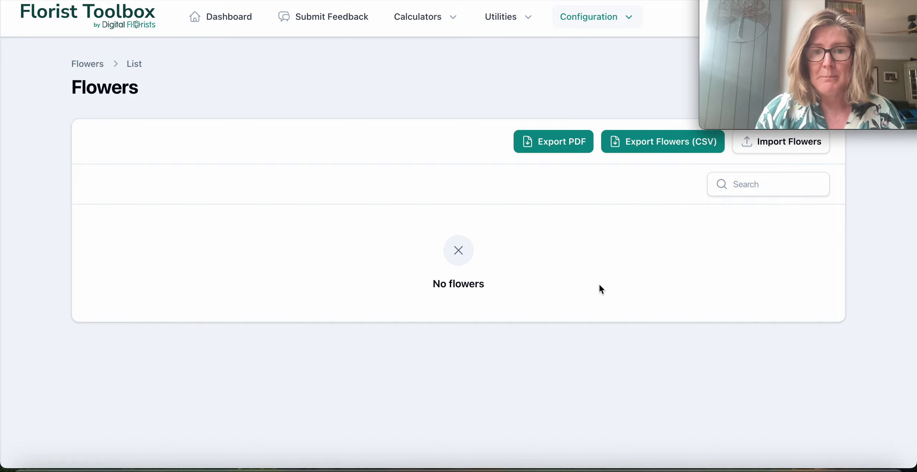
pyautogui.click(656, 145)
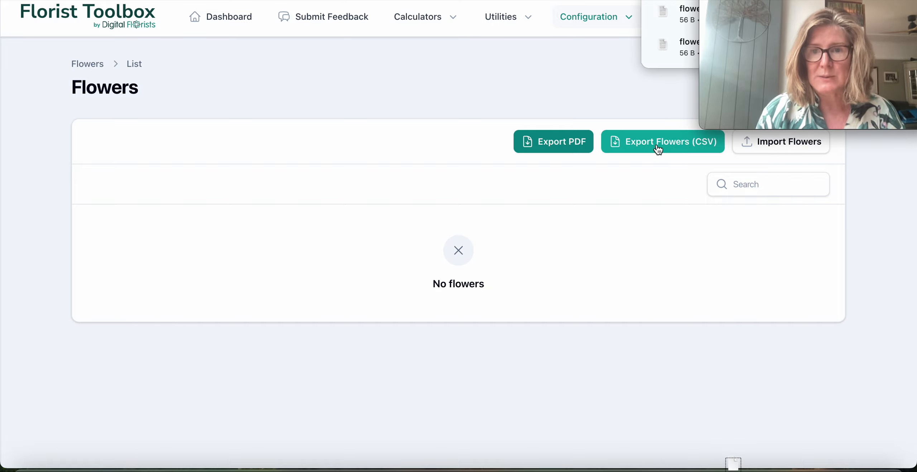
pyautogui.click(674, 15)
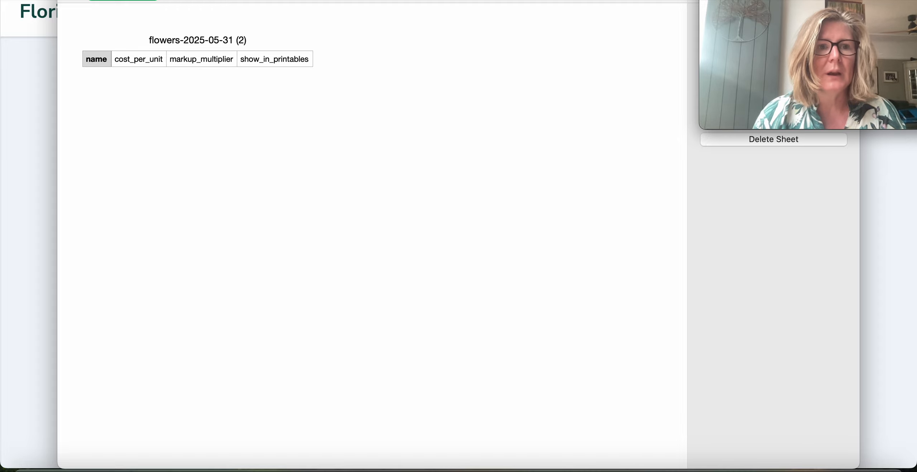
pyautogui.click(68, 0)
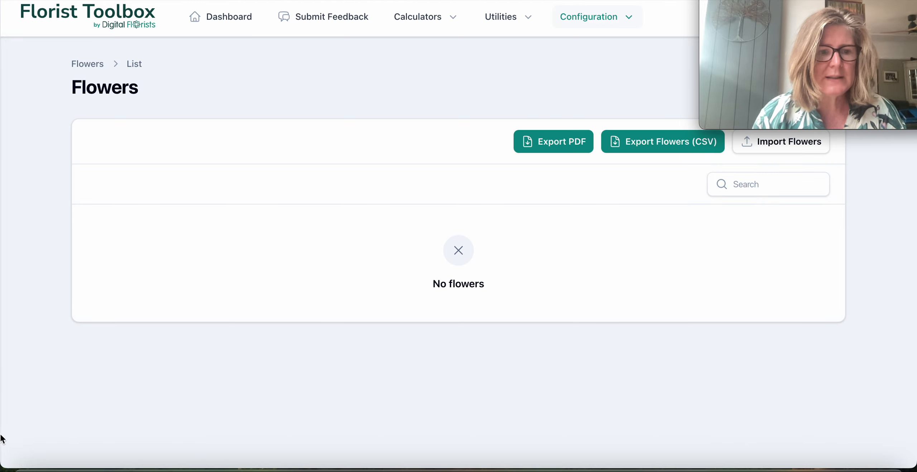
# Switch to Finder and open flowers-2025-05-30 (4).csv from the Downloads folder in Microsoft Excel
pyautogui.click(26, 468)
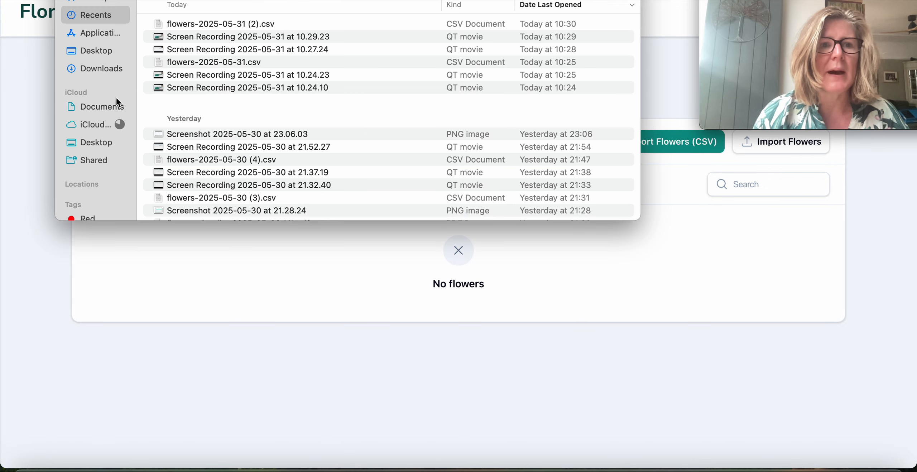
pyautogui.click(95, 68)
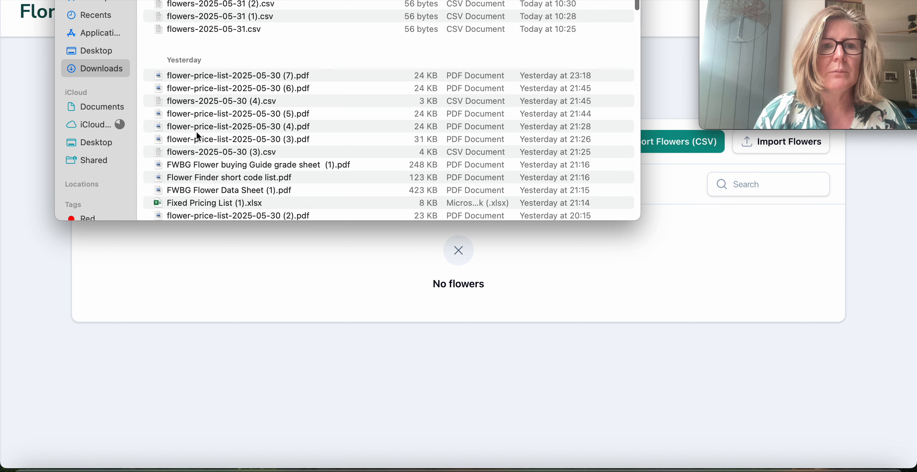
pyautogui.click(201, 99)
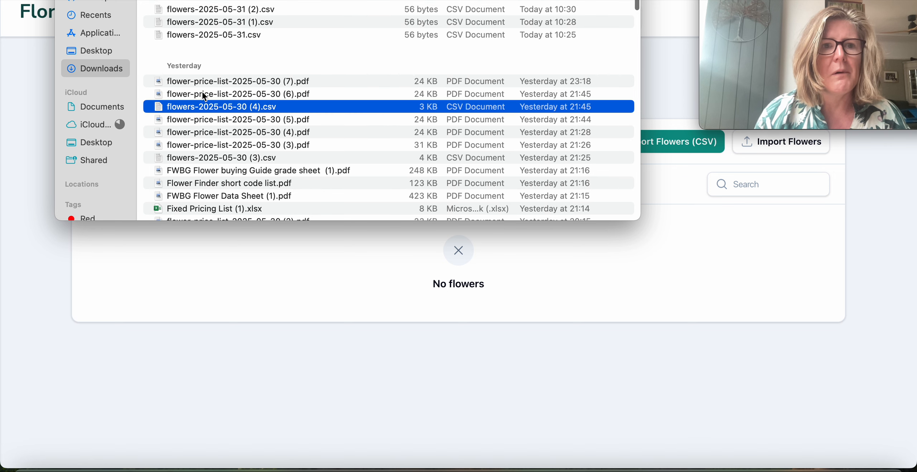
pyautogui.rightClick(211, 102)
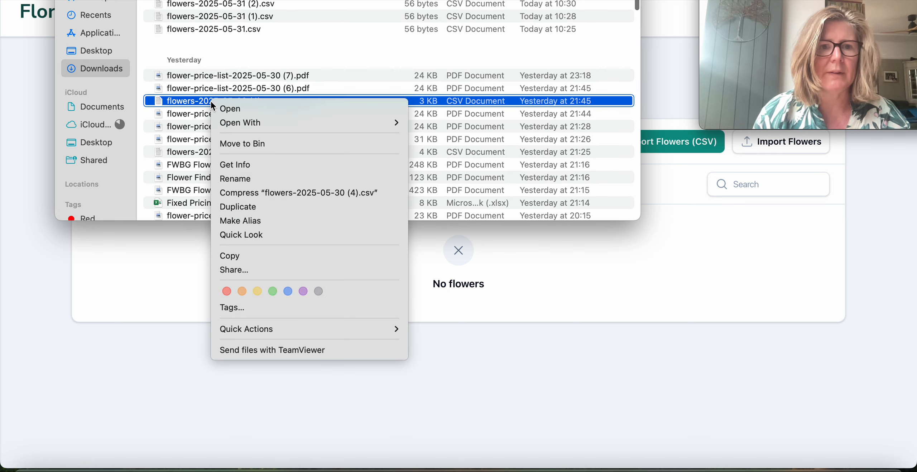
pyautogui.moveTo(229, 123)
pyautogui.click(425, 158)
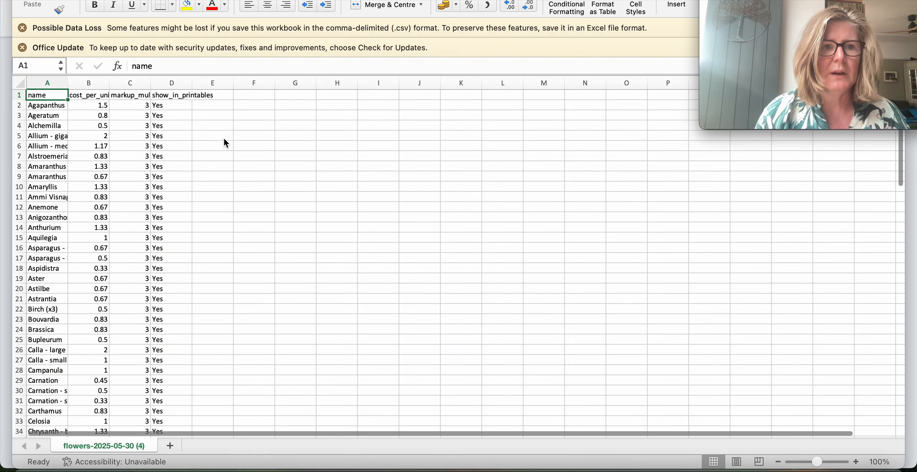
# Auto-fit the name, cost_per_unit, markup_multiplier and show_in_printables columns to their contents
pyautogui.doubleClick(67, 81)
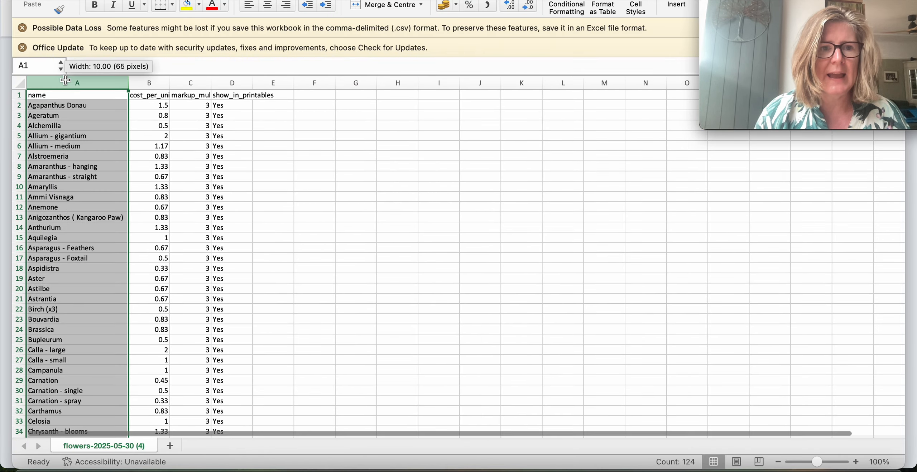
pyautogui.doubleClick(170, 83)
pyautogui.doubleClick(217, 83)
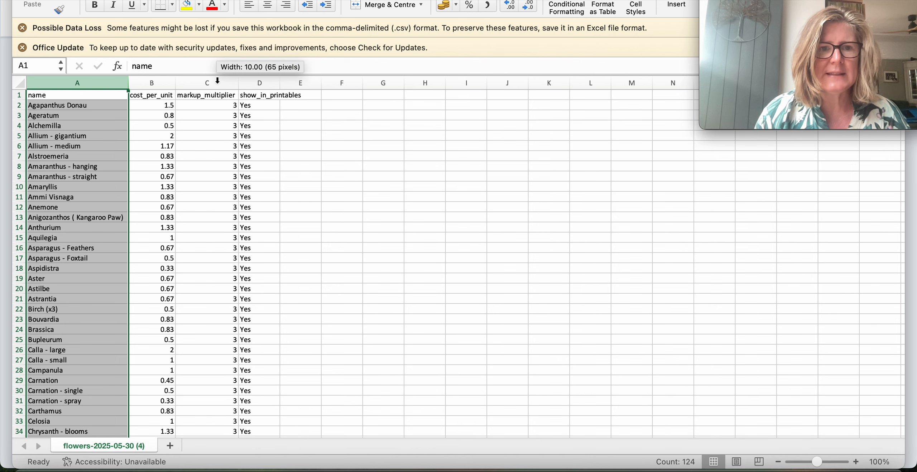
pyautogui.doubleClick(279, 83)
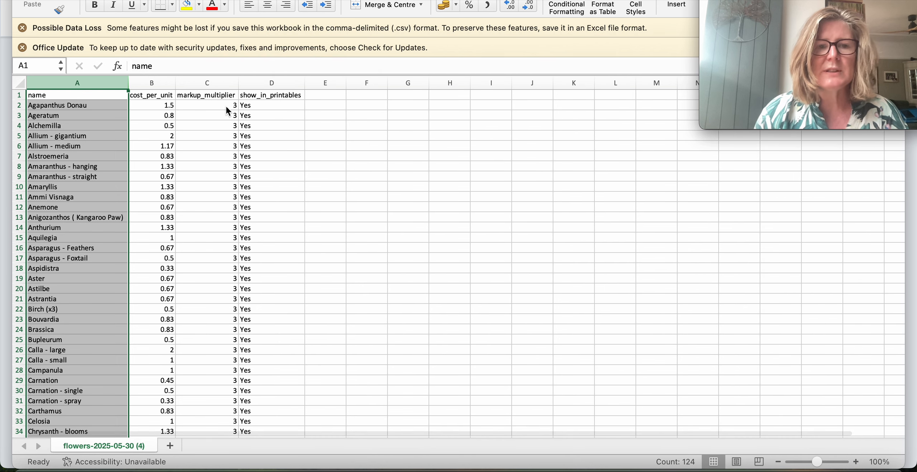
# Set the cost_per_unit of Agapanthus Donau to 1
pyautogui.doubleClick(161, 106)
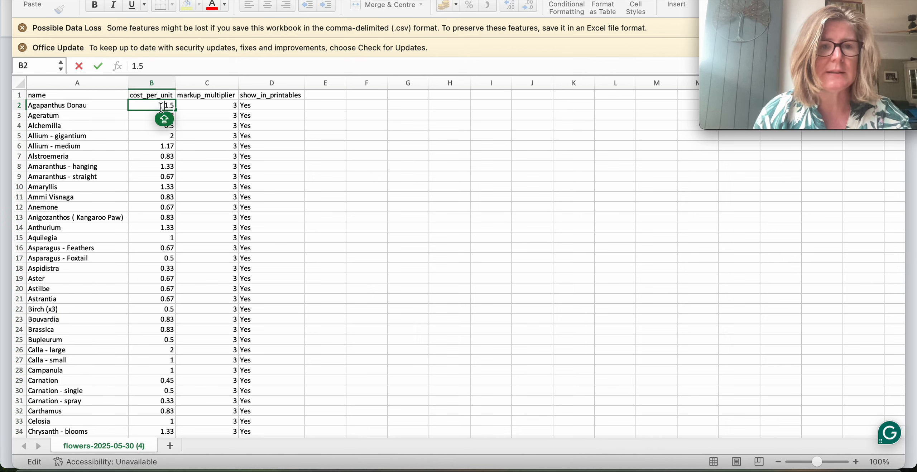
pyautogui.doubleClick(160, 107)
pyautogui.write('1')
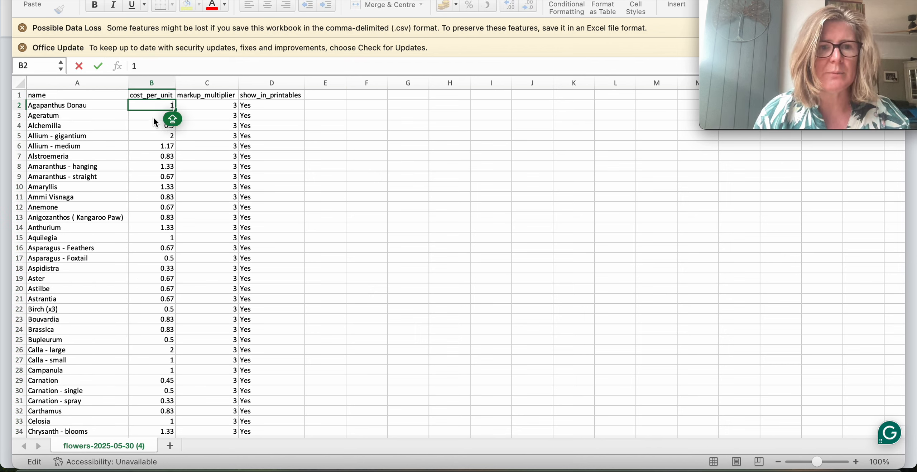
pyautogui.press('Return')
# Set the cost_per_unit of Ageratum to 0.65
pyautogui.doubleClick(163, 114)
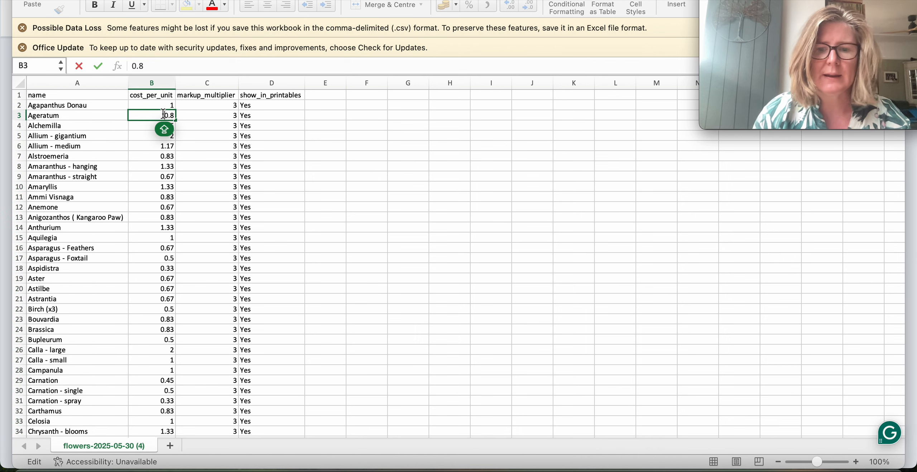
pyautogui.press('BackSpace')
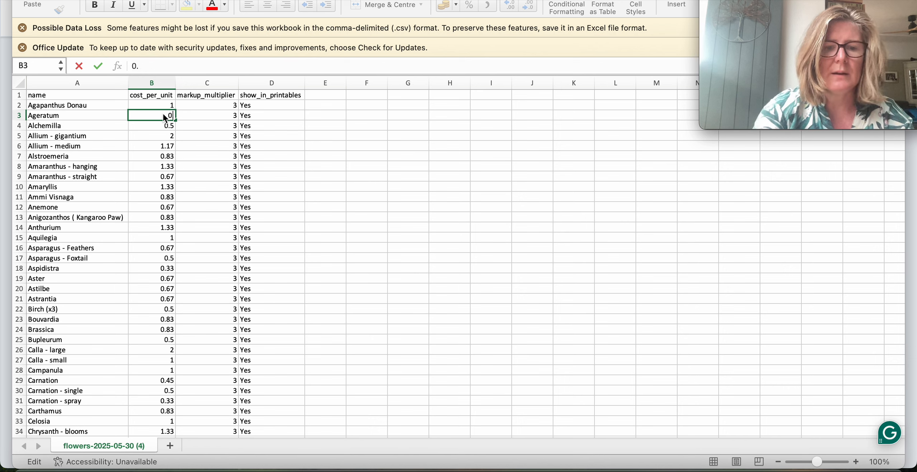
pyautogui.write('6')
pyautogui.press('capslock')
pyautogui.write('6')
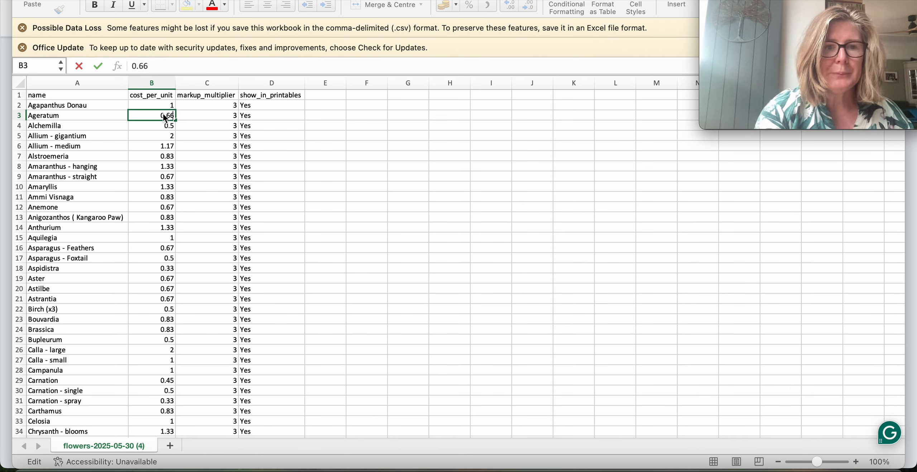
pyautogui.press('BackSpace')
pyautogui.write('5')
pyautogui.click(402, 139)
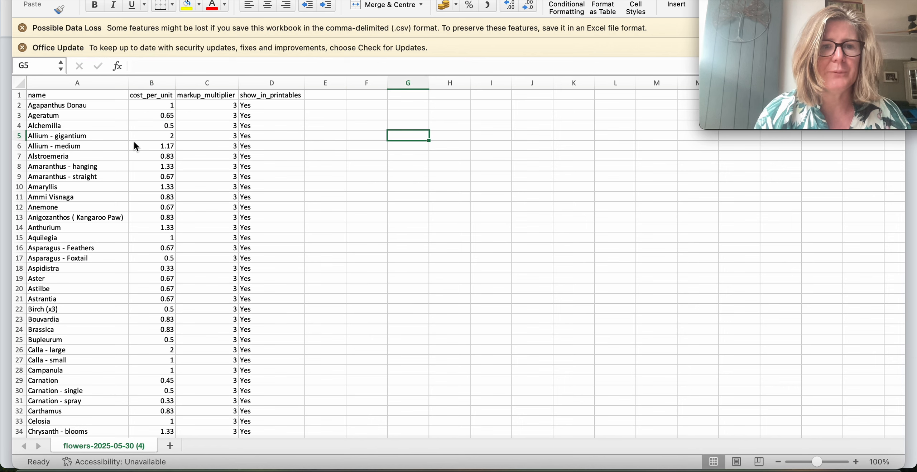
# Set the cost_per_unit of Ageratum to 0.67
pyautogui.click(162, 116)
pyautogui.click(154, 67)
pyautogui.press('BackSpace')
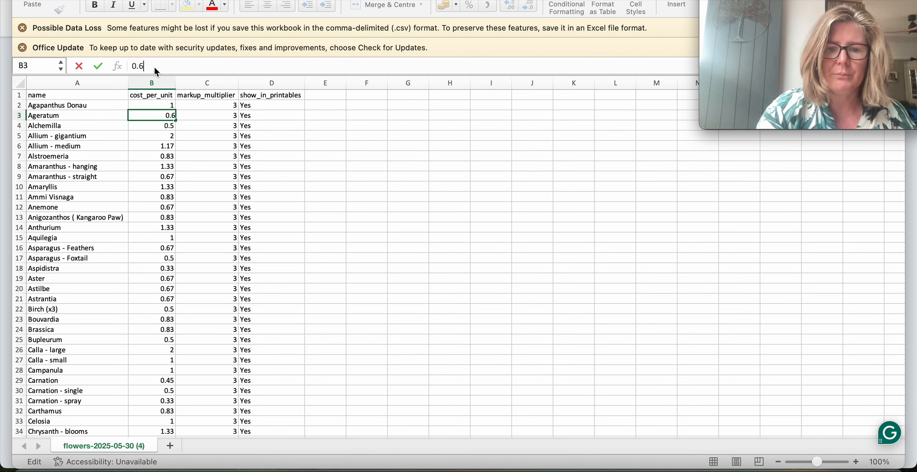
pyautogui.write('7')
pyautogui.click(365, 136)
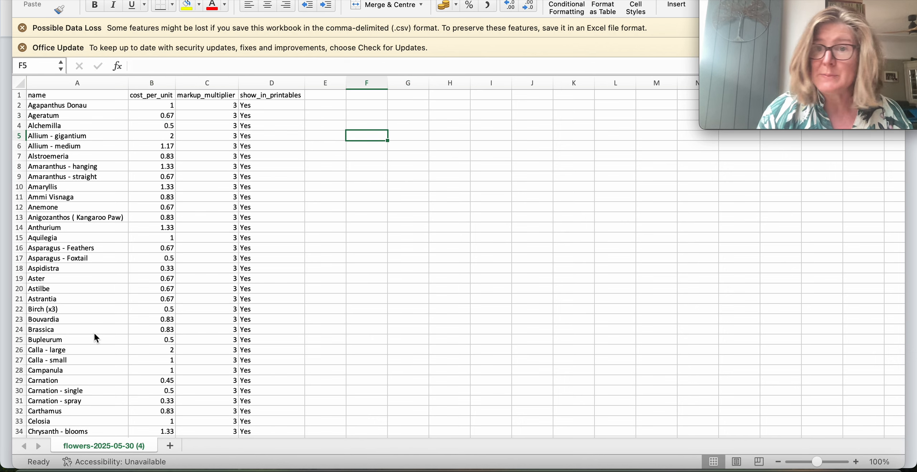
# Look through the flower price list, save and close the CSV, and switch back to the Florist Toolbox Flowers page
pyautogui.scroll(-5, 172, 344)
pyautogui.scroll(-10, 194, 346)
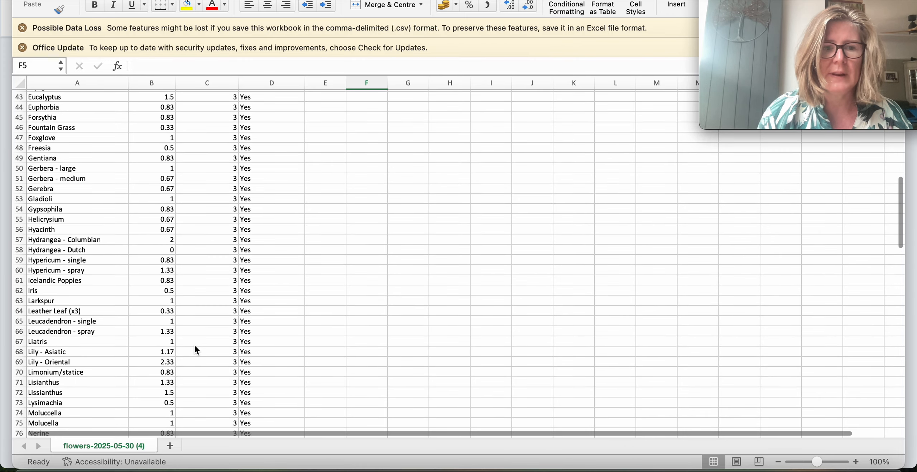
pyautogui.scroll(20, 194, 346)
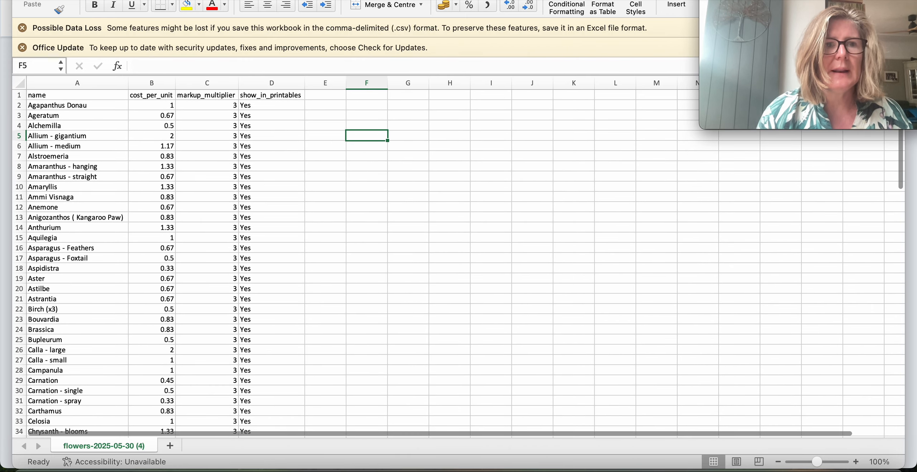
pyautogui.press('super+w')
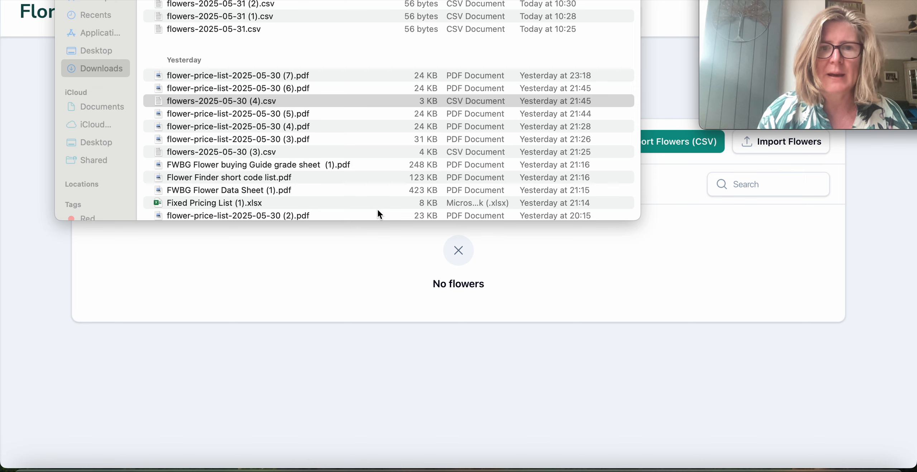
pyautogui.click(567, 286)
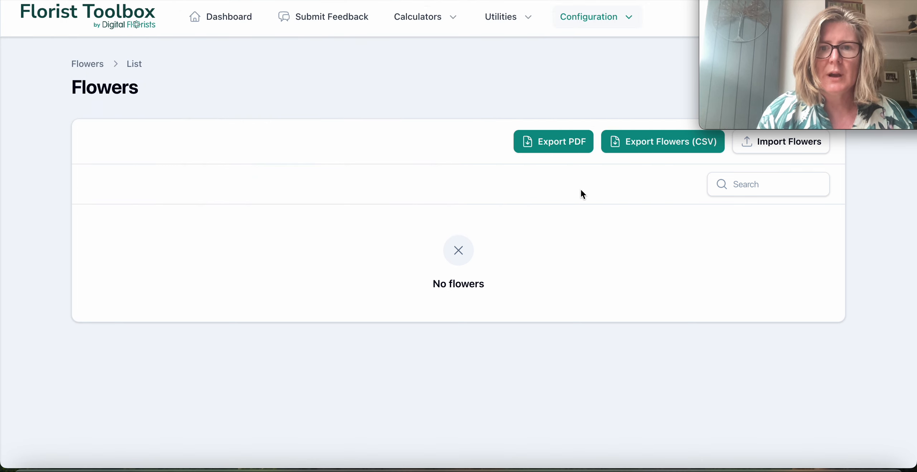
# Import the flowers from flowers-2025-05-30 (4).csv in Downloads, keeping the matched column mapping
pyautogui.click(773, 145)
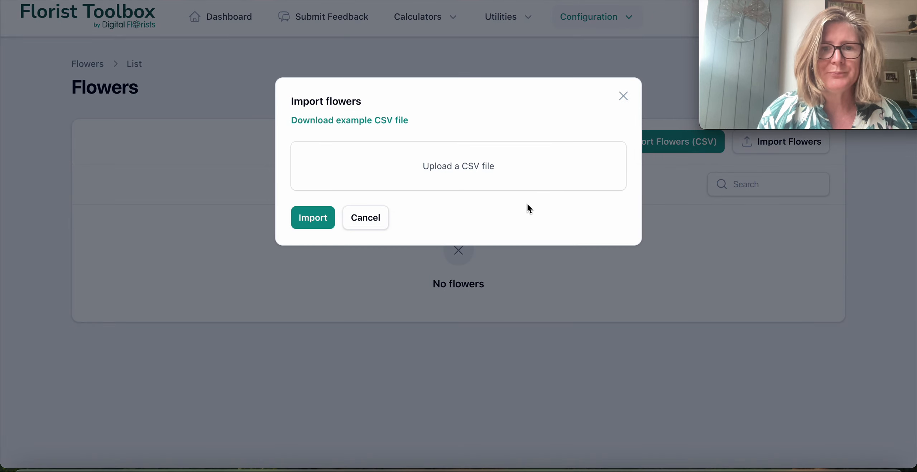
pyautogui.click(409, 176)
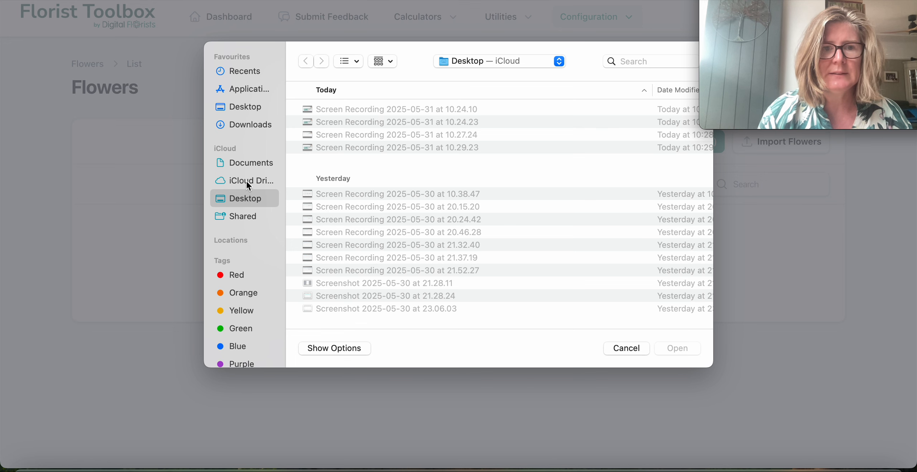
pyautogui.click(249, 125)
pyautogui.scroll(3, 414, 142)
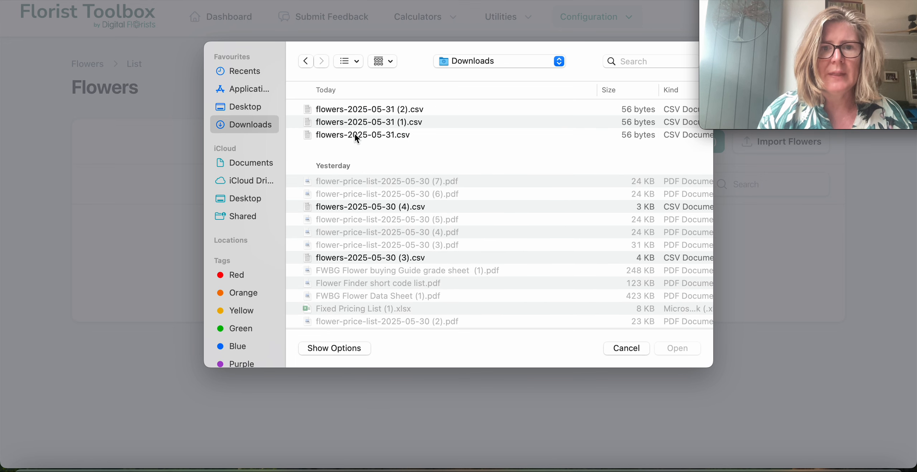
pyautogui.click(375, 207)
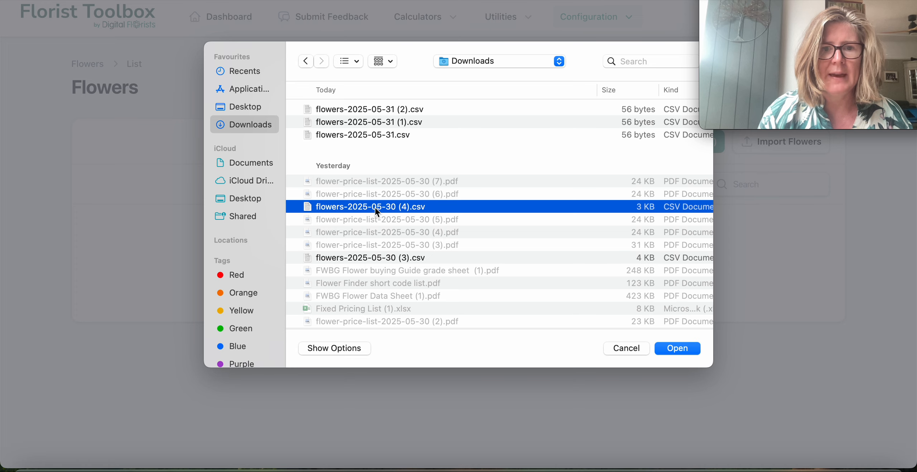
pyautogui.doubleClick(375, 207)
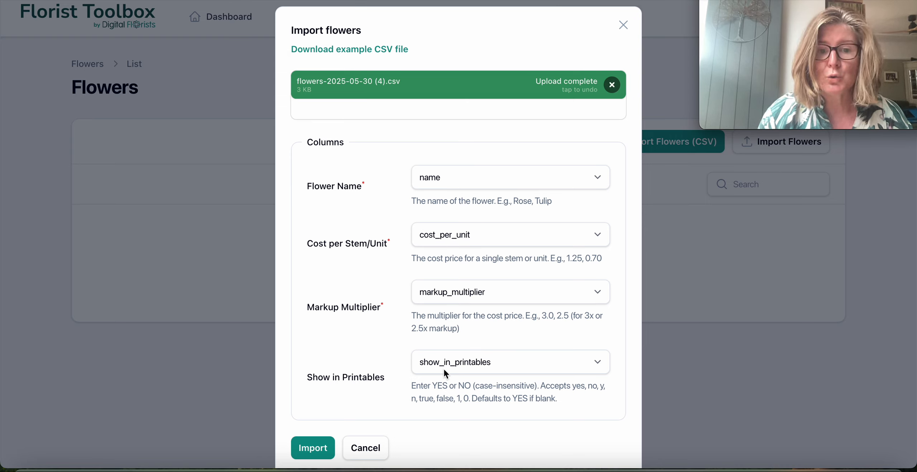
pyautogui.scroll(-1, 456, 365)
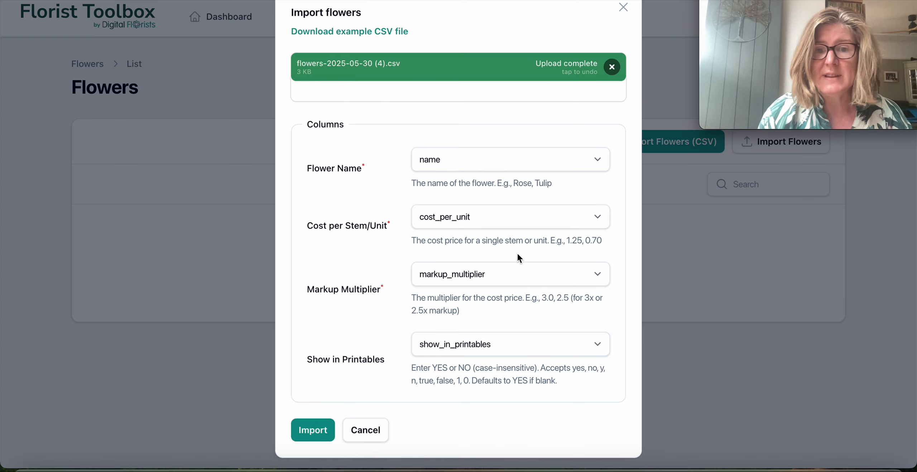
pyautogui.click(321, 429)
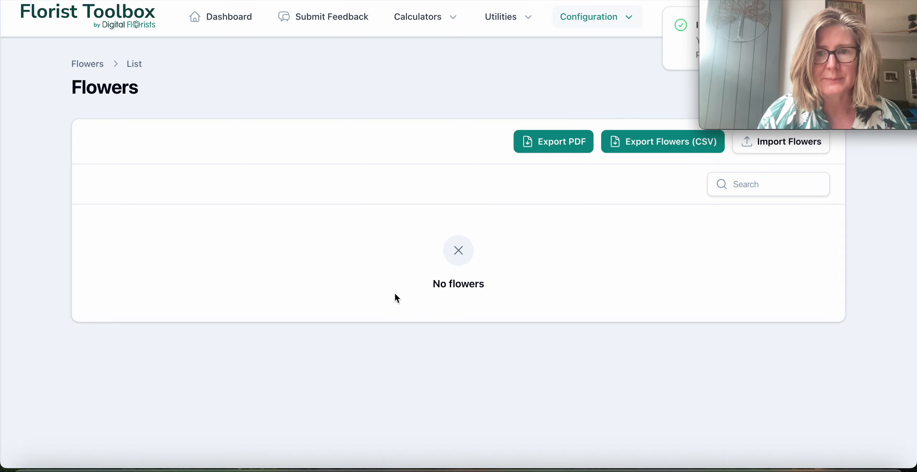
# Return to the dashboard and reopen the Flowers configuration page to check the imported list
pyautogui.click(227, 16)
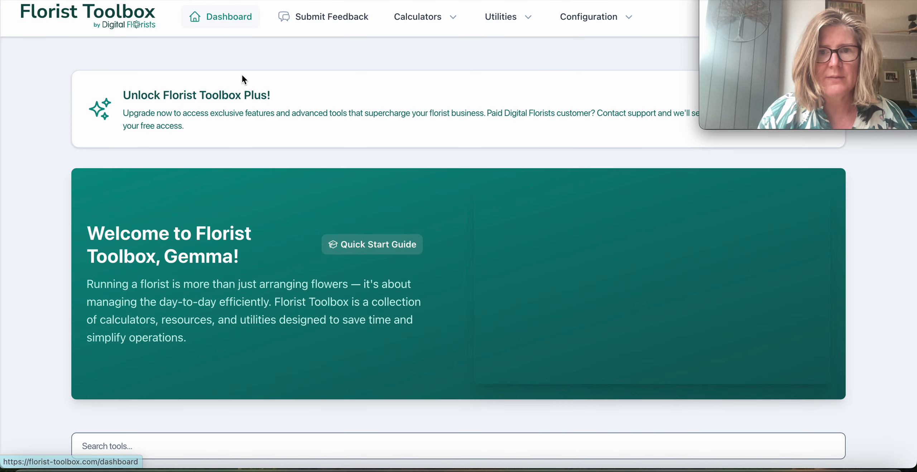
pyautogui.click(627, 16)
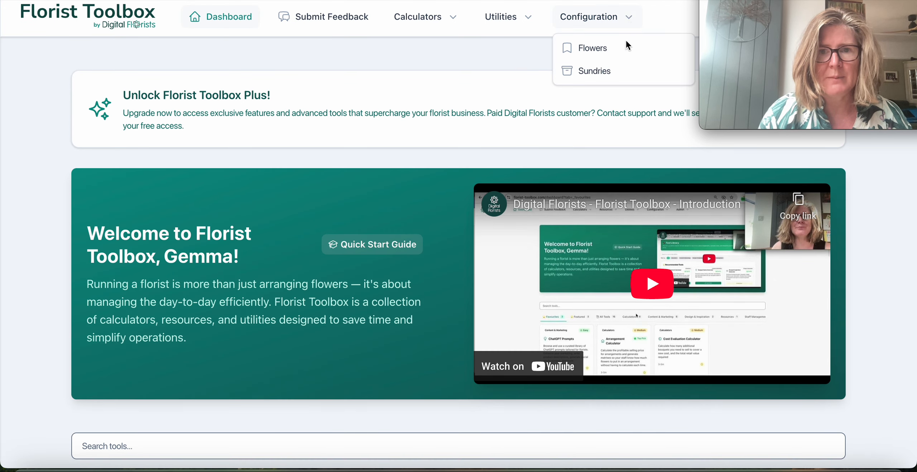
pyautogui.click(602, 48)
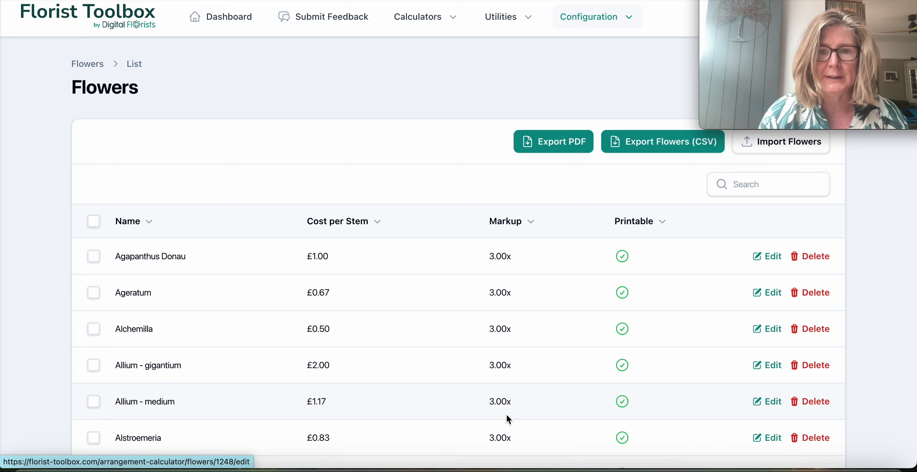
# Export the flower price list as a PDF with price rounding enabled, rounded to the nearest 0.50
pyautogui.scroll(2, 479, 390)
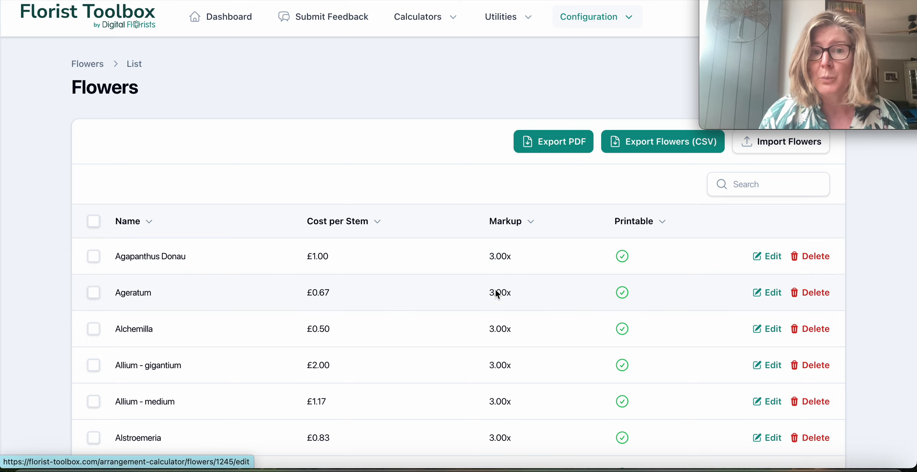
pyautogui.click(549, 150)
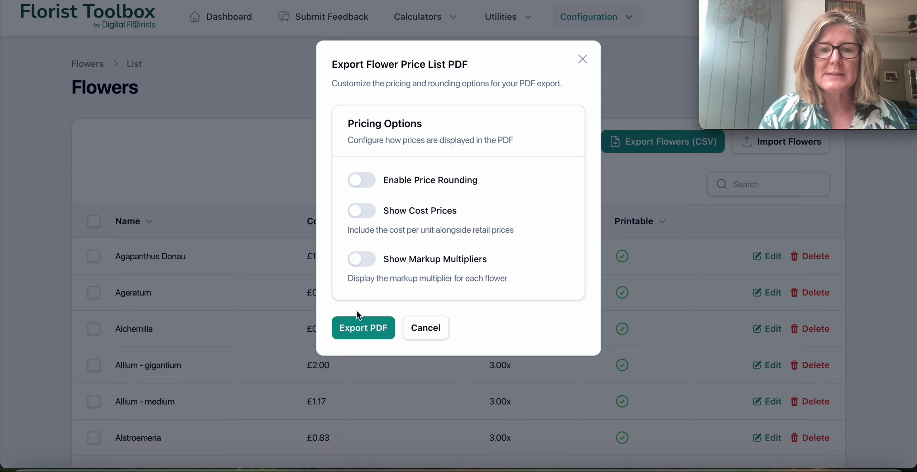
pyautogui.click(358, 182)
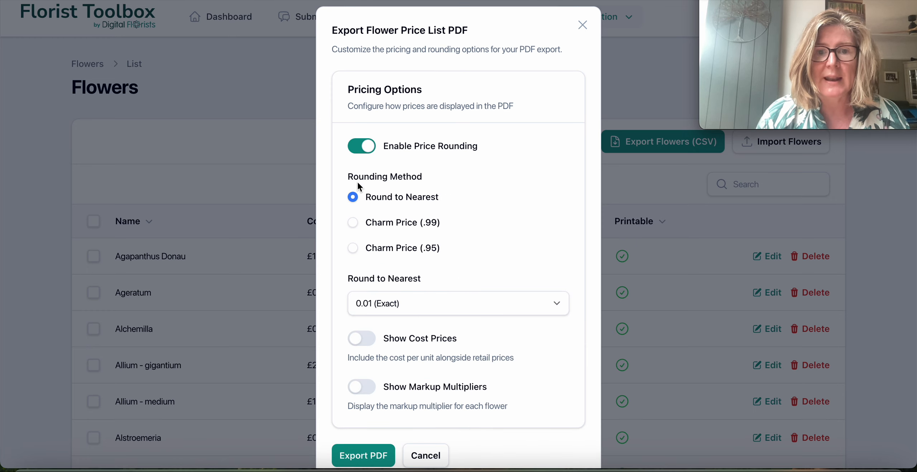
pyautogui.click(504, 304)
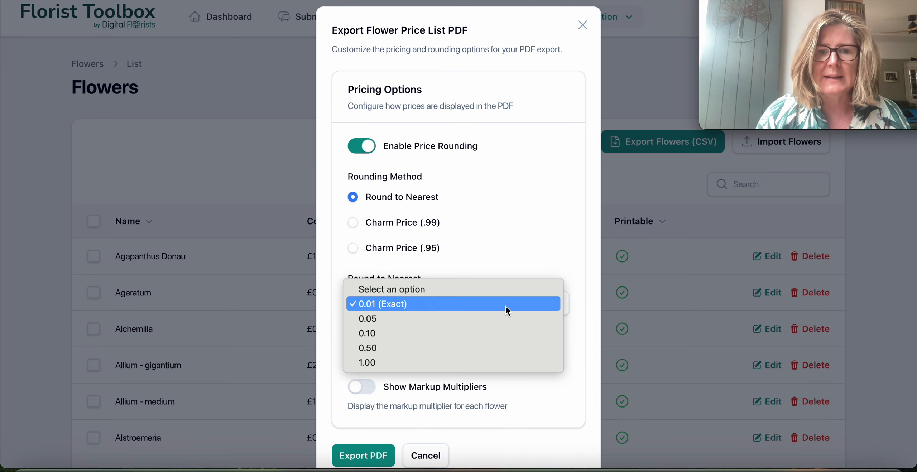
pyautogui.click(437, 348)
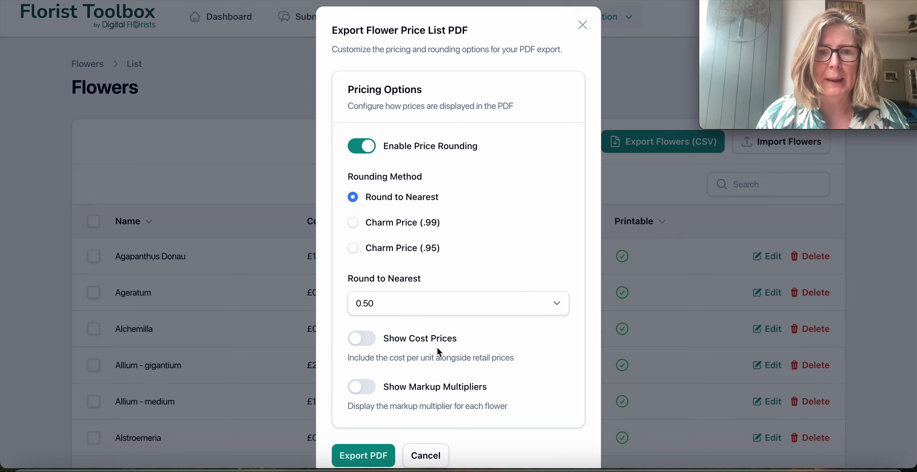
pyautogui.click(365, 449)
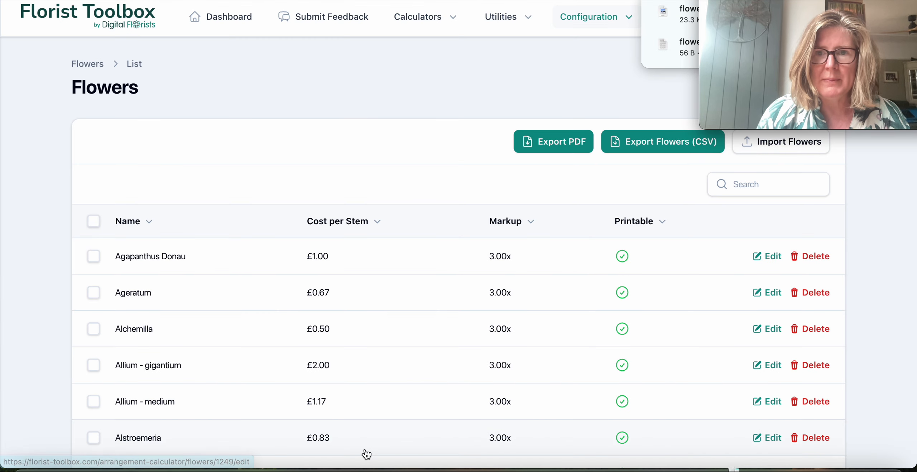
# Open the exported Flower Price List PDF and review the rounded retail prices on its first page
pyautogui.click(672, 17)
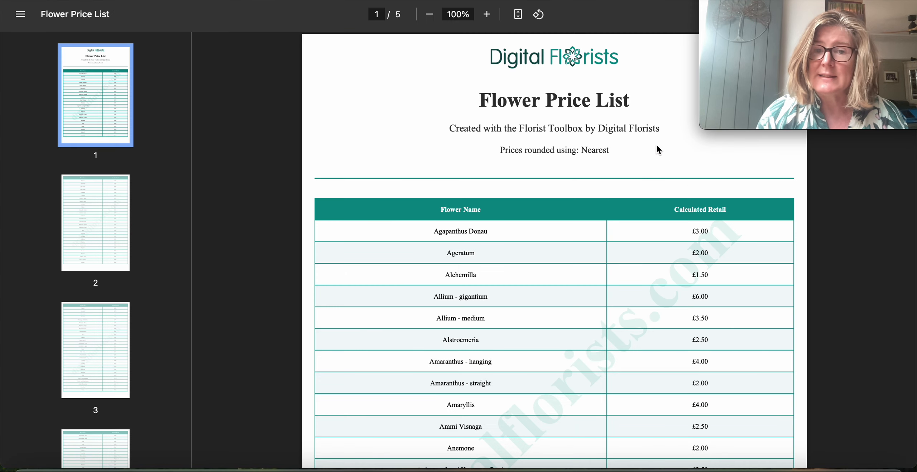
pyautogui.scroll(-2, 549, 285)
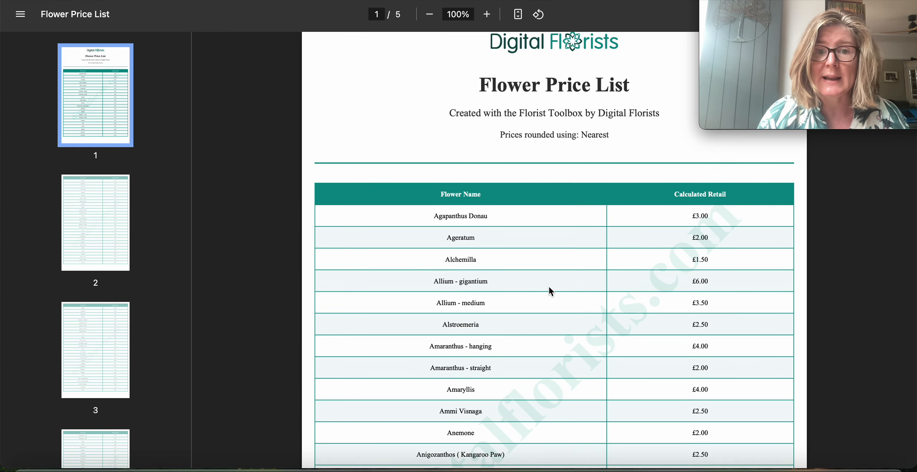
pyautogui.scroll(-3, 580, 453)
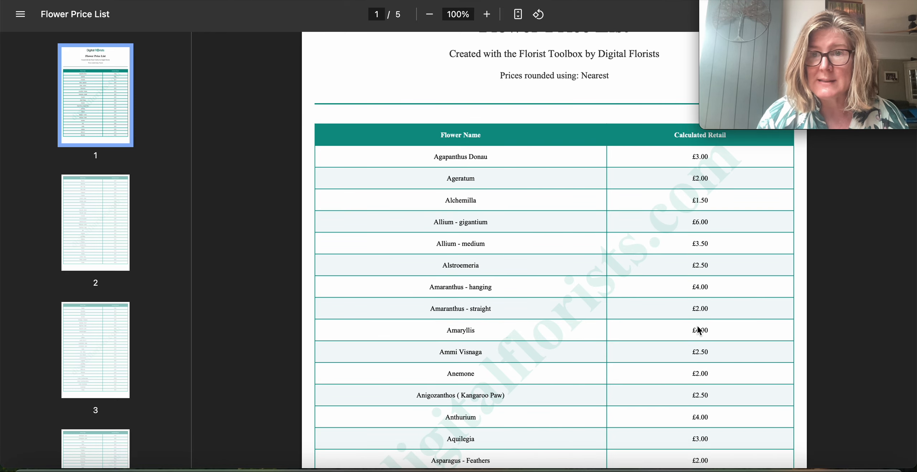
pyautogui.scroll(3, 702, 419)
pyautogui.scroll(1, 702, 419)
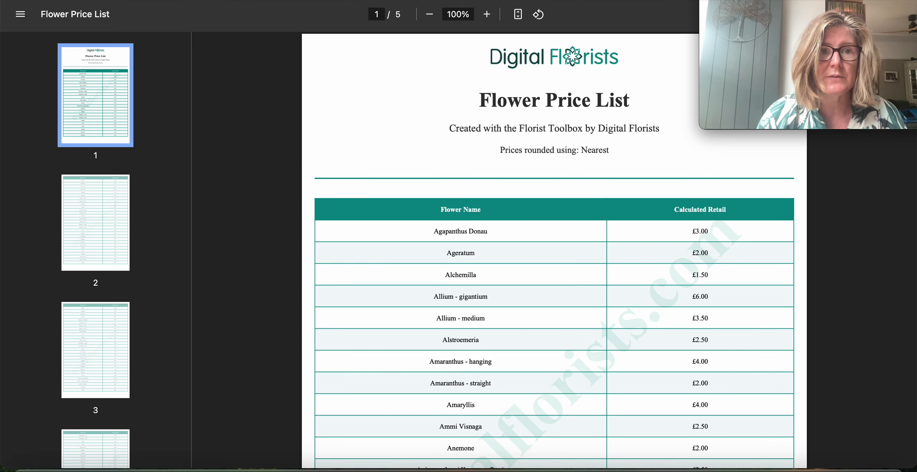
# Export the flowers list as a CSV from the Flowers page, open the downloaded file and select Alchemilla's cost_per_unit cell
pyautogui.hotkey('ctrl', 'shift', 'Tab')
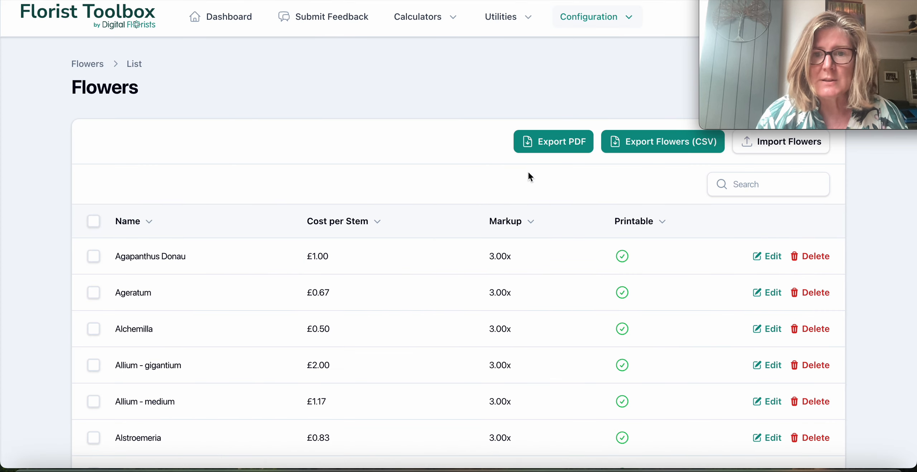
pyautogui.click(660, 141)
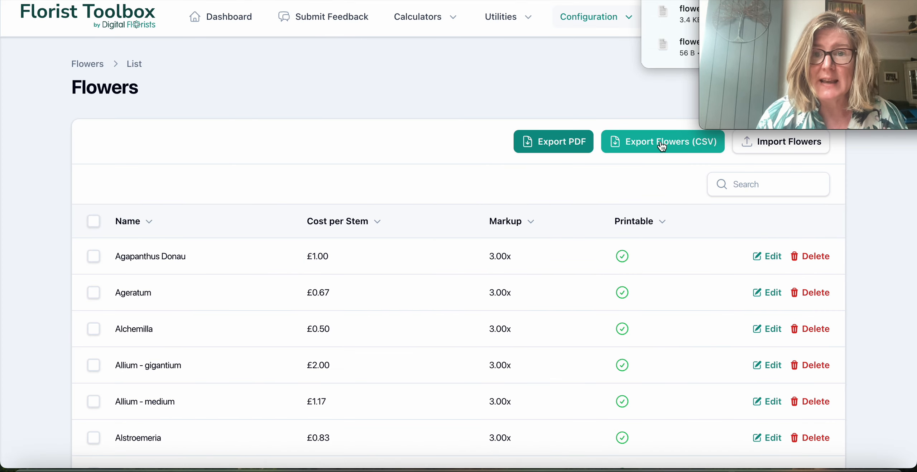
pyautogui.click(681, 16)
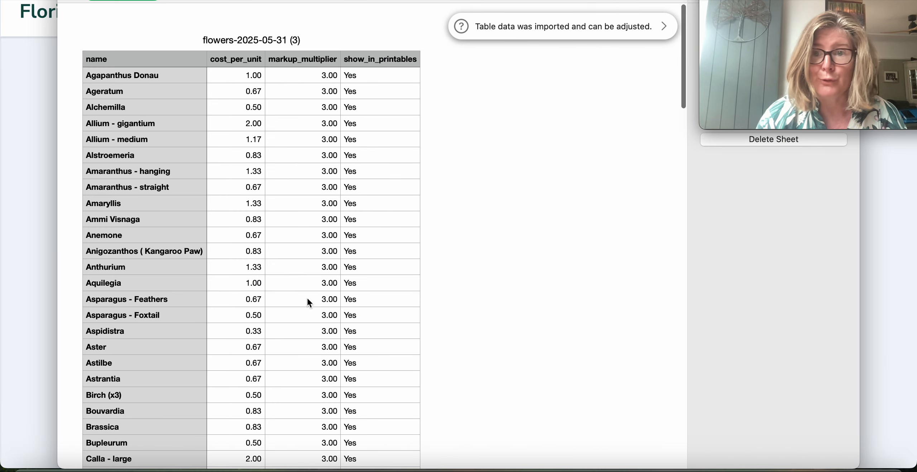
pyautogui.click(247, 108)
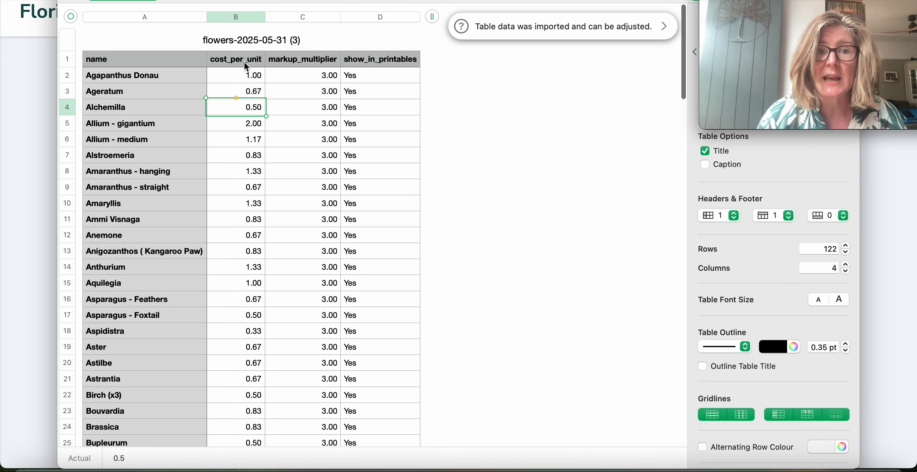